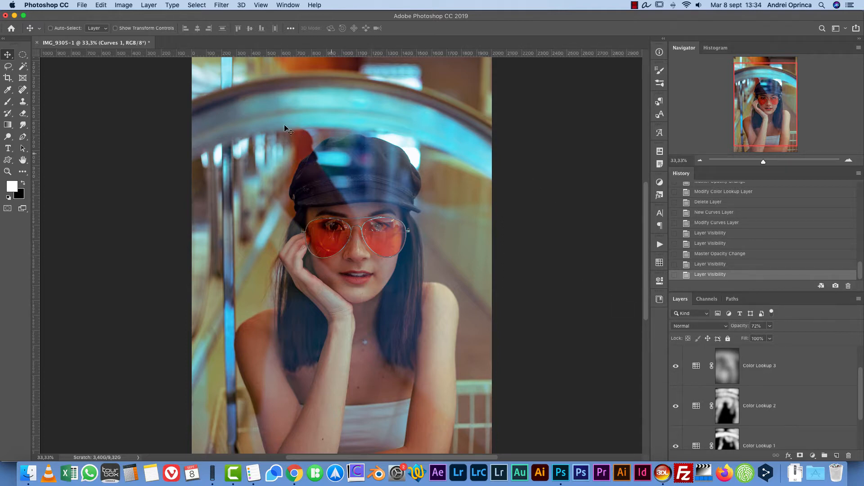
Step: Open the Color Lookup adjustment for the IMG_9305 layer
left_click(129, 7)
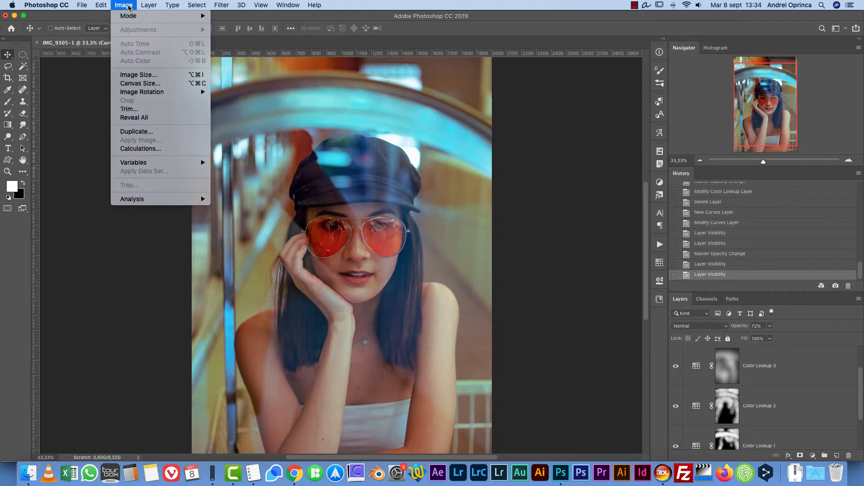
left_click(790, 409)
scroll(783, 419, "down", 3)
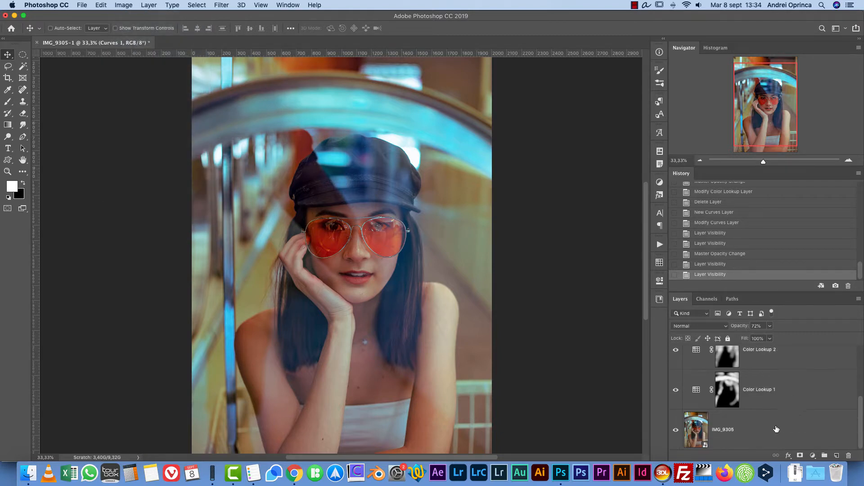
left_click(761, 429)
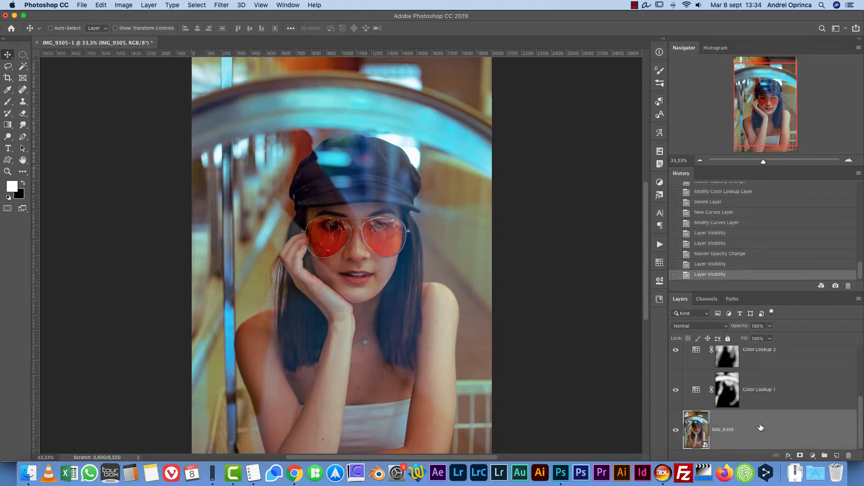
left_click(124, 5)
mouse_move(151, 30)
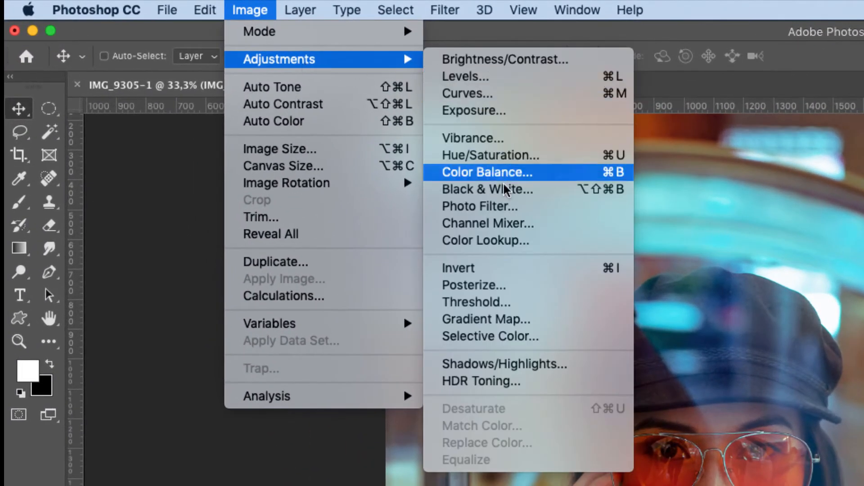
left_click(518, 243)
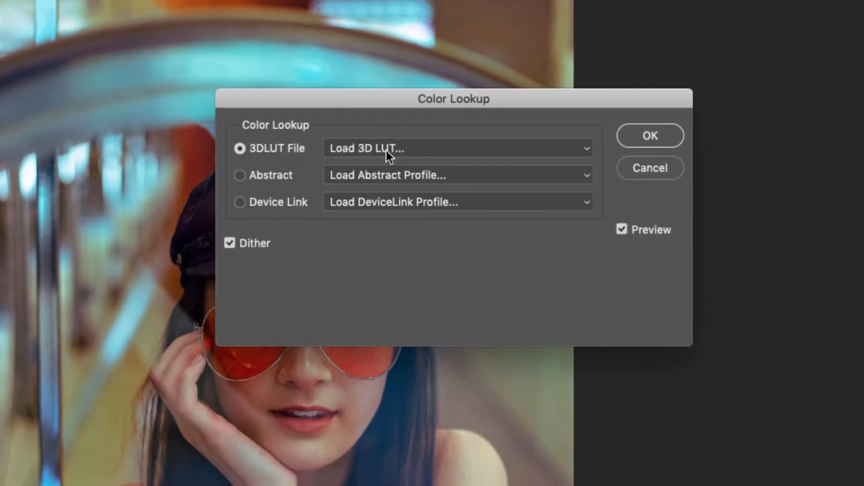
Step: Browse for a 3D LUT file in the LUTS folder of the Epic pack, and cancel the Color Lookup adjustment without loading one
left_click(452, 152)
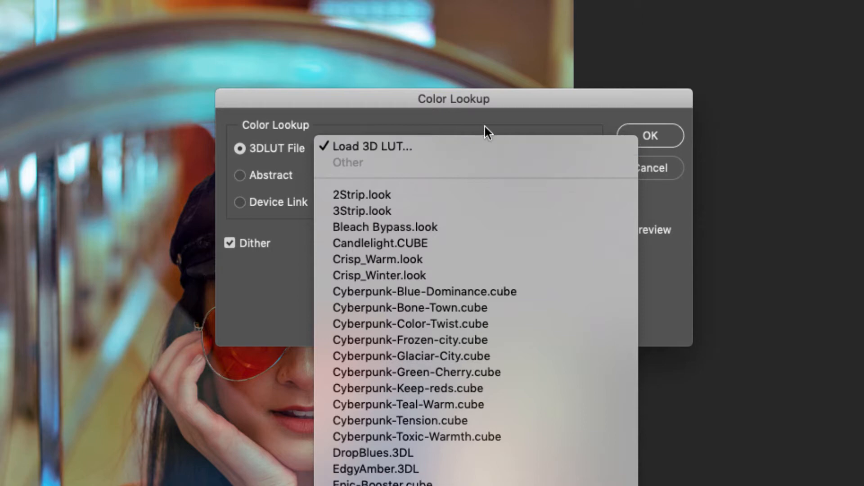
left_click(484, 126)
left_click(460, 148)
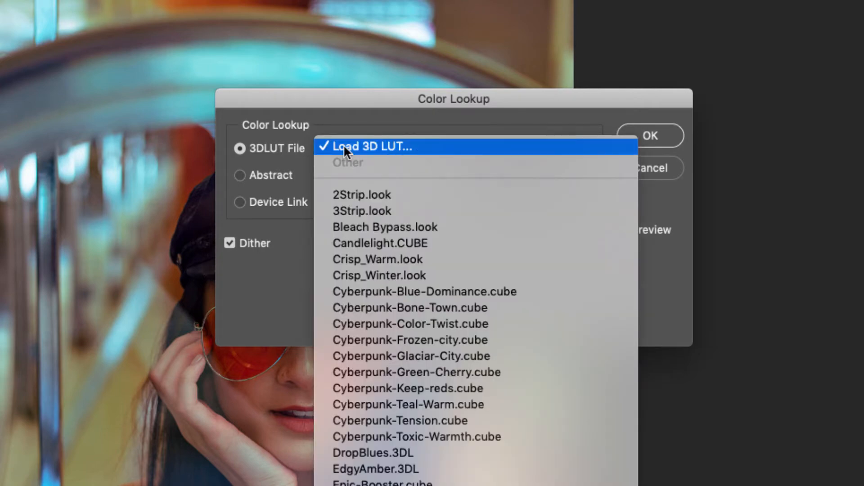
left_click(394, 147)
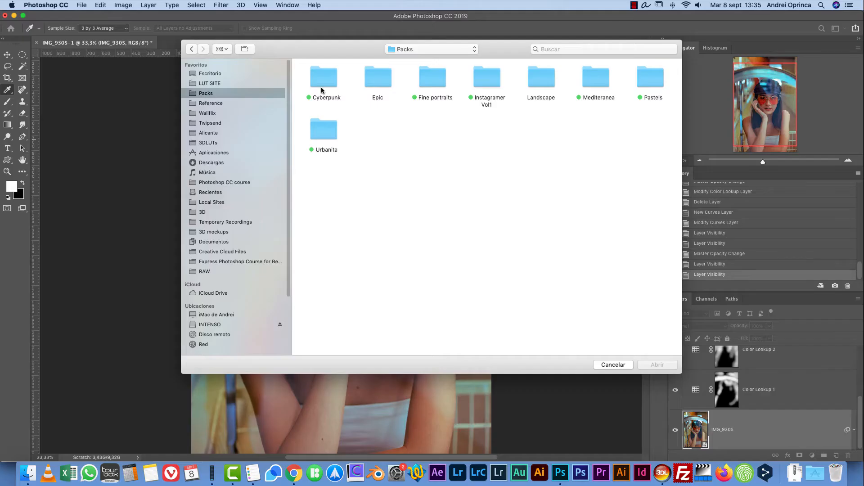
double_click(384, 81)
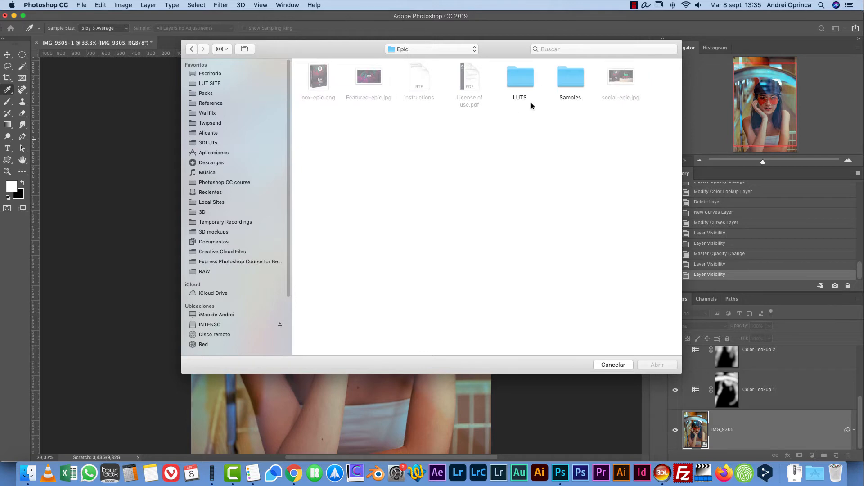
double_click(526, 89)
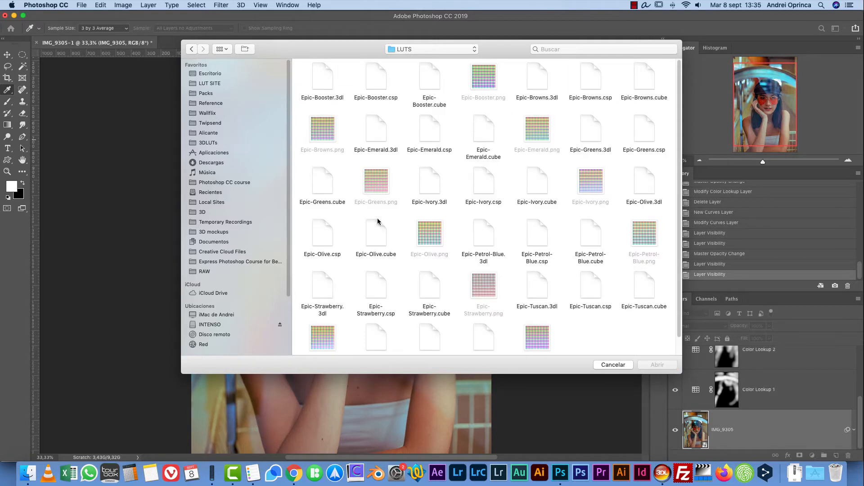
left_click(620, 365)
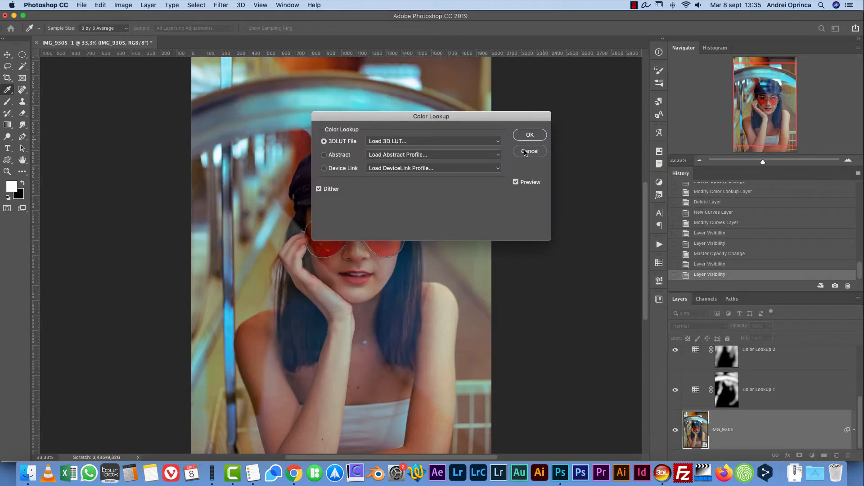
left_click(529, 152)
Step: Add a Color Lookup adjustment layer directly above the Curves 1 layer
scroll(751, 394, "up", 3)
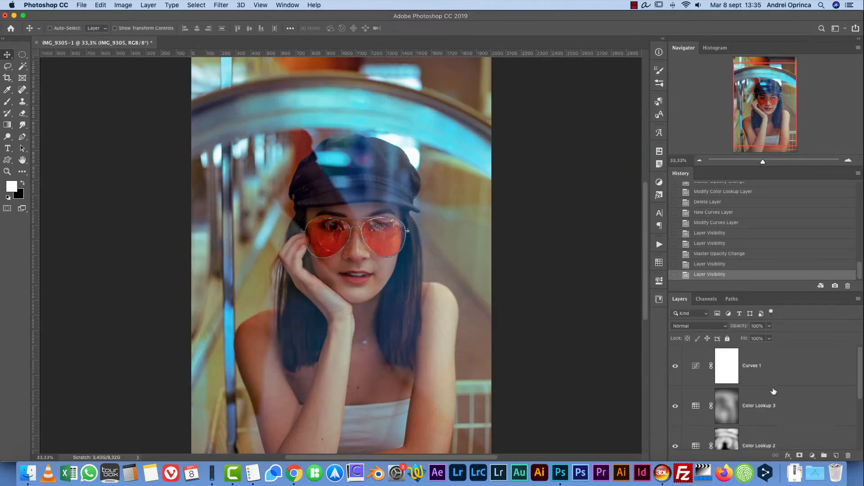
scroll(781, 367, "down", 3)
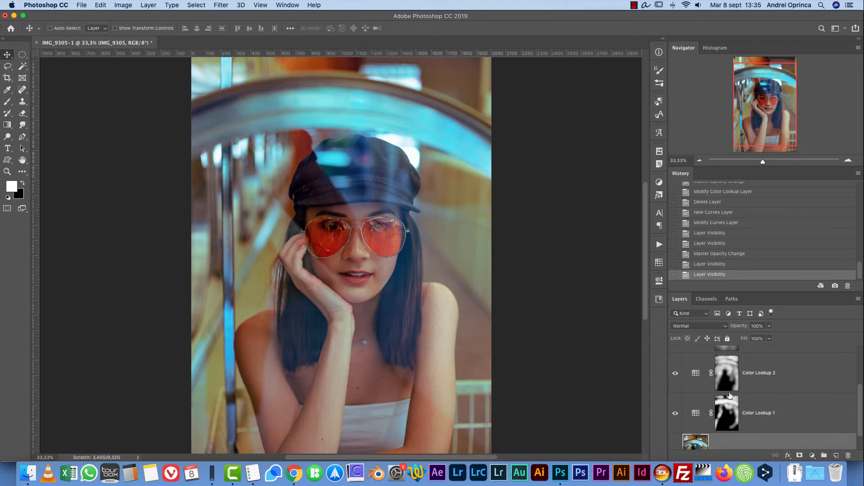
scroll(781, 365, "up", 3)
left_click(782, 365)
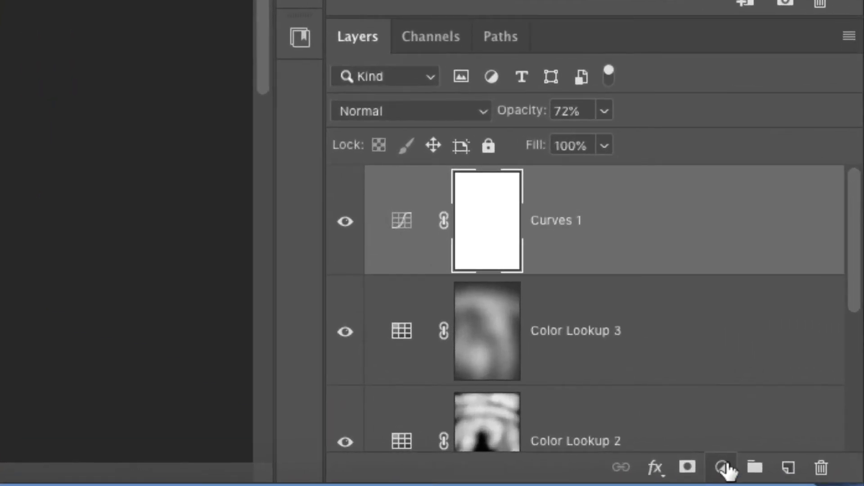
left_click(723, 468)
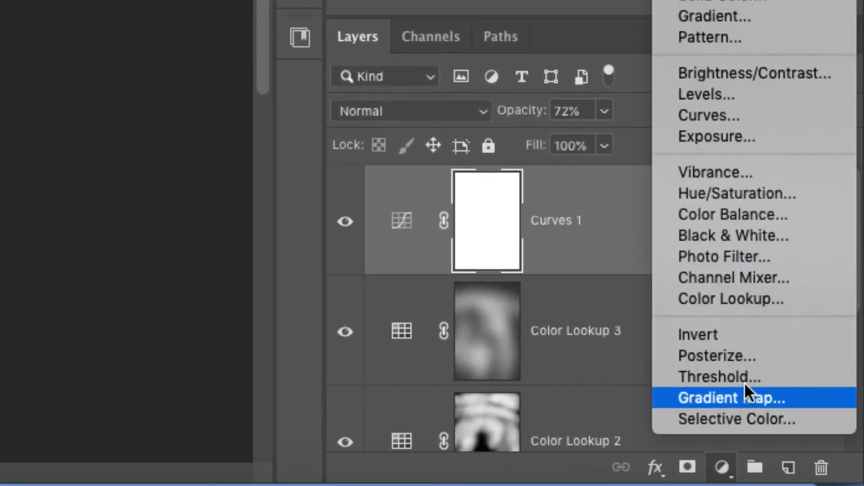
left_click(756, 302)
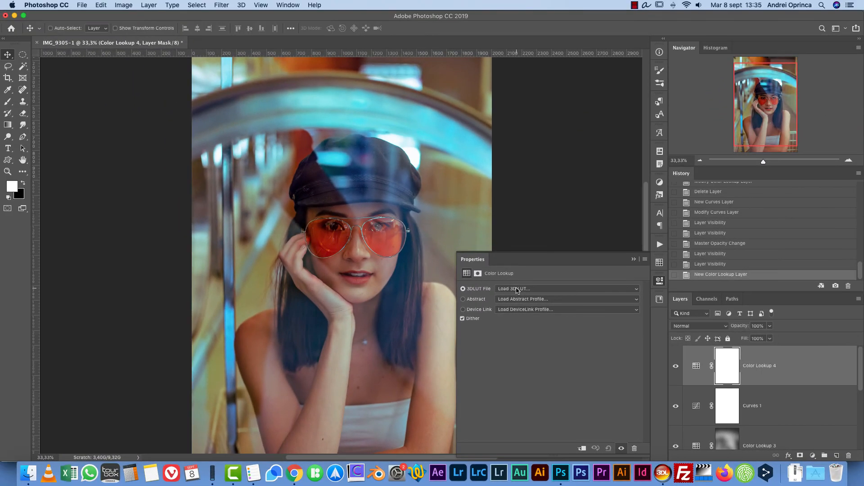
Step: Look through the 3D LUT presets available for the new Color Lookup layer, without choosing one
left_click(561, 292)
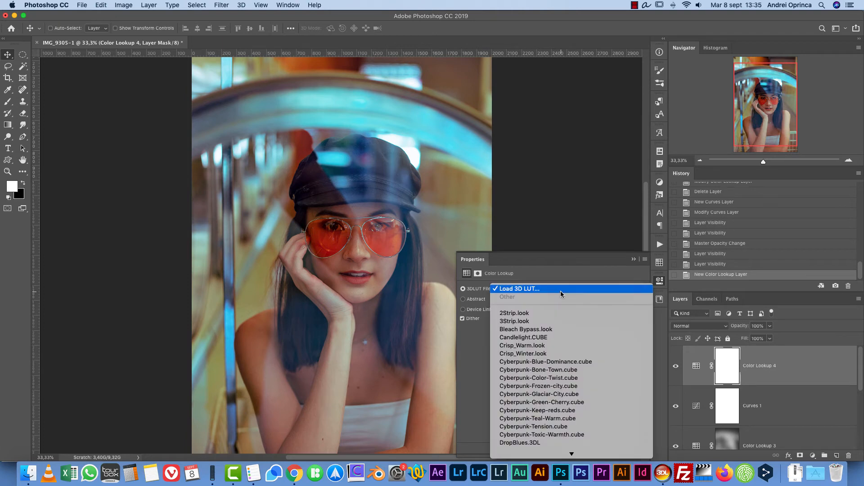
left_click(529, 289)
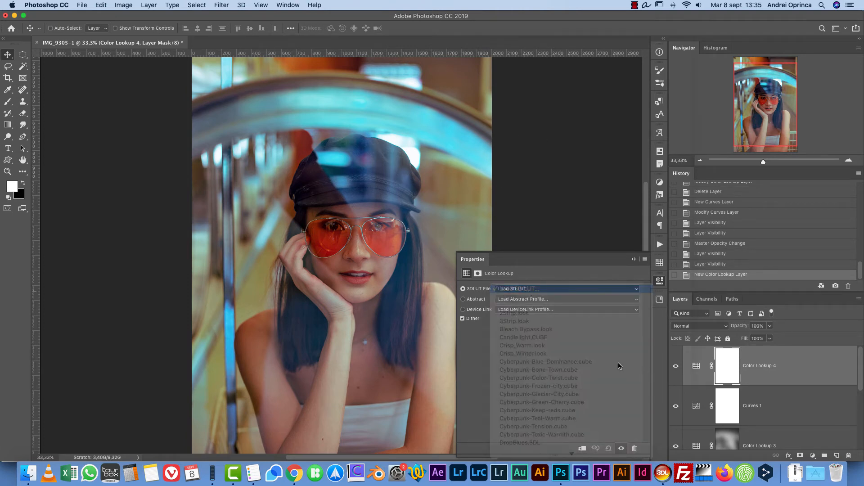
left_click(597, 291)
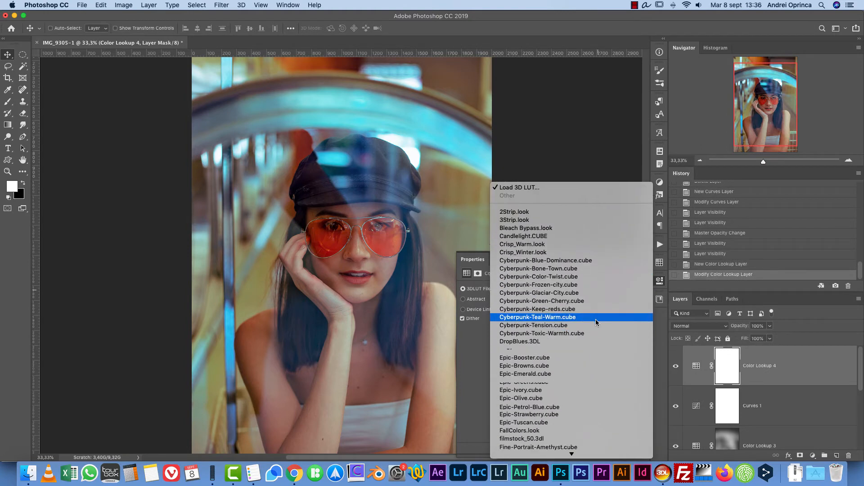
scroll(596, 320, "down", 10)
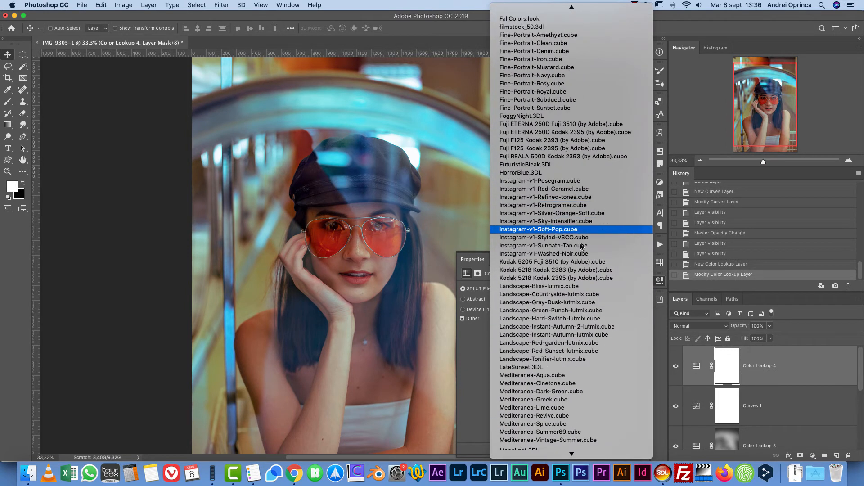
left_click(478, 363)
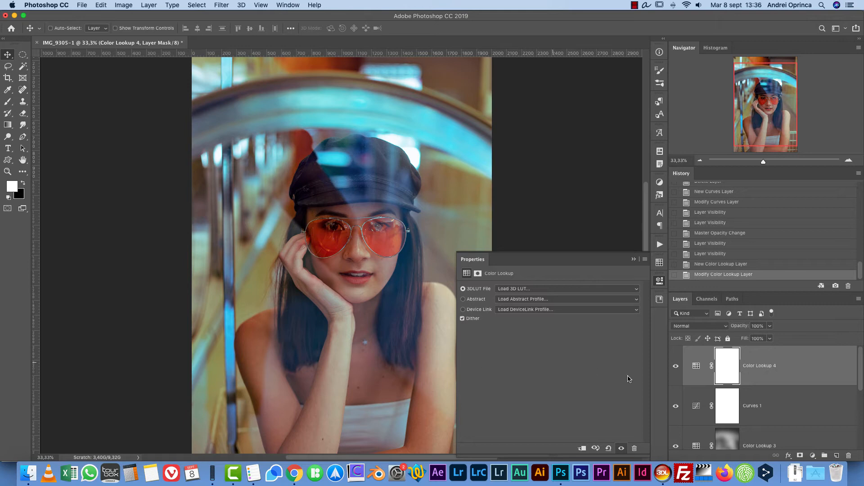
Step: Open the Presets folder of the Adobe Photoshop CC 2019 installation in Finder
left_click(818, 473)
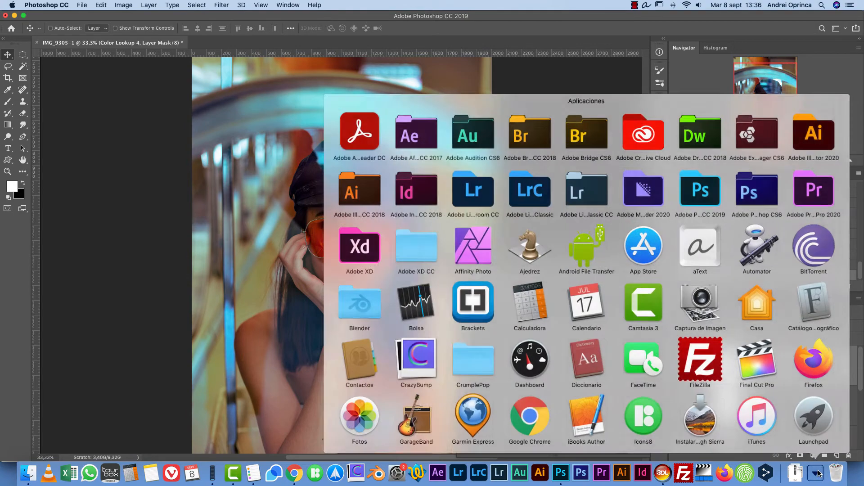
left_click(699, 198)
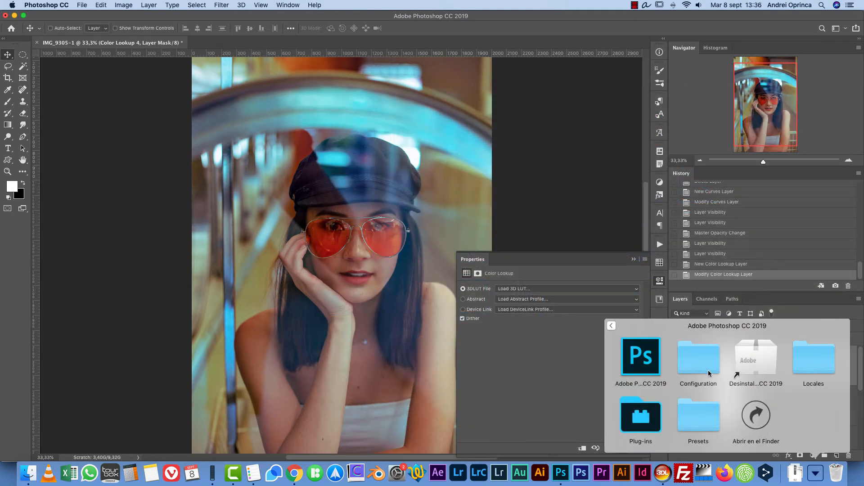
left_click(706, 414)
left_click(815, 414)
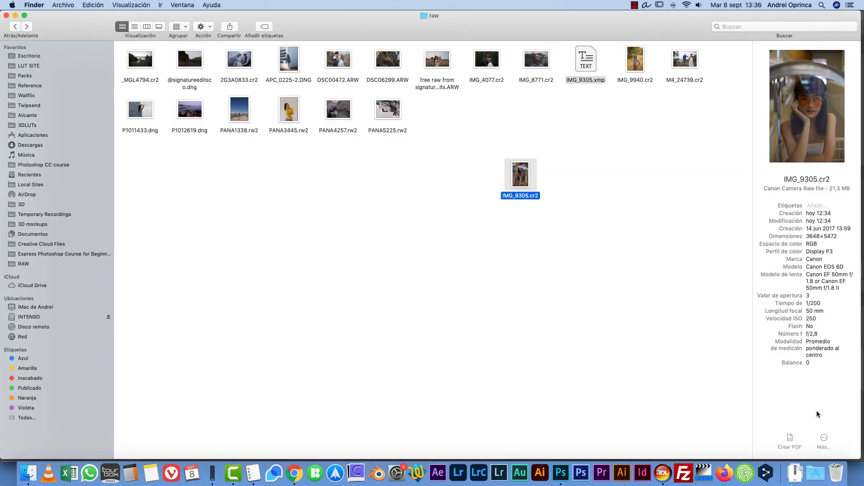
left_click(121, 28)
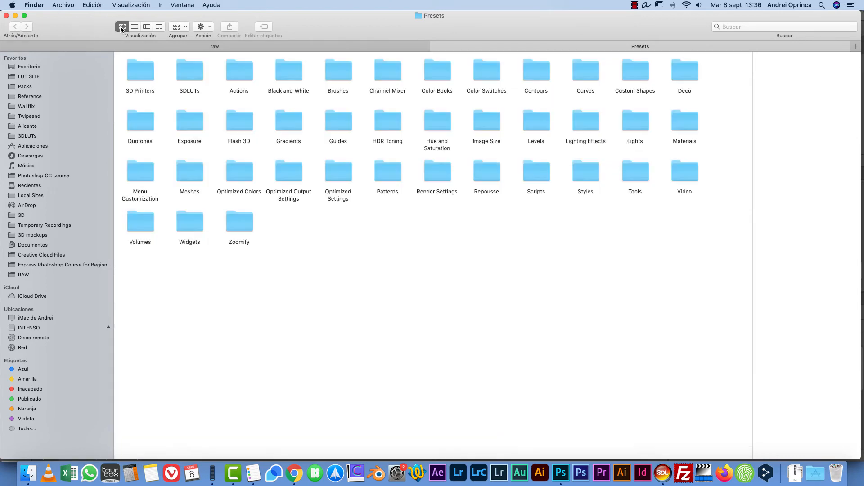
Step: Examine the LUT files in the 3DLUTs folder, close that folder and switch back to Photoshop
left_click(195, 72)
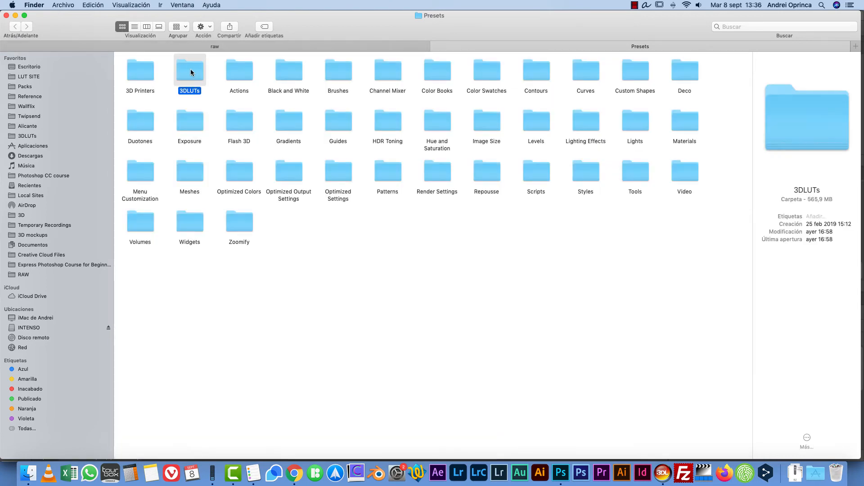
double_click(190, 74)
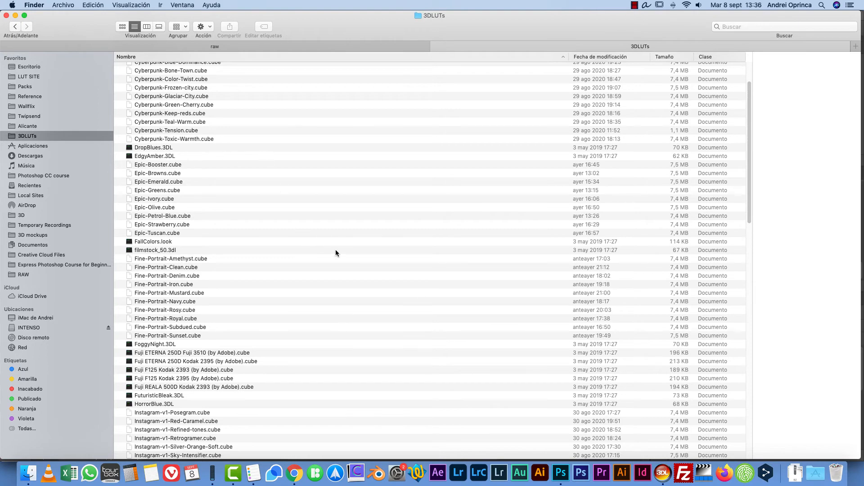
scroll(339, 256, "up", 3)
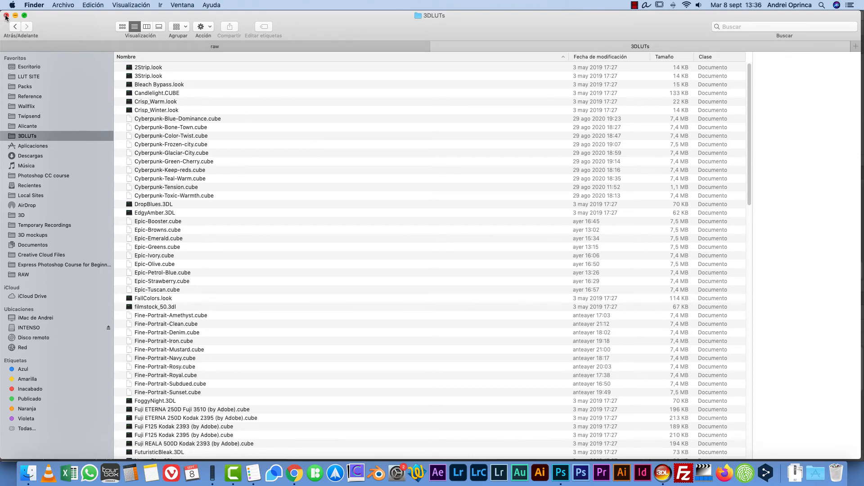
left_click(436, 45)
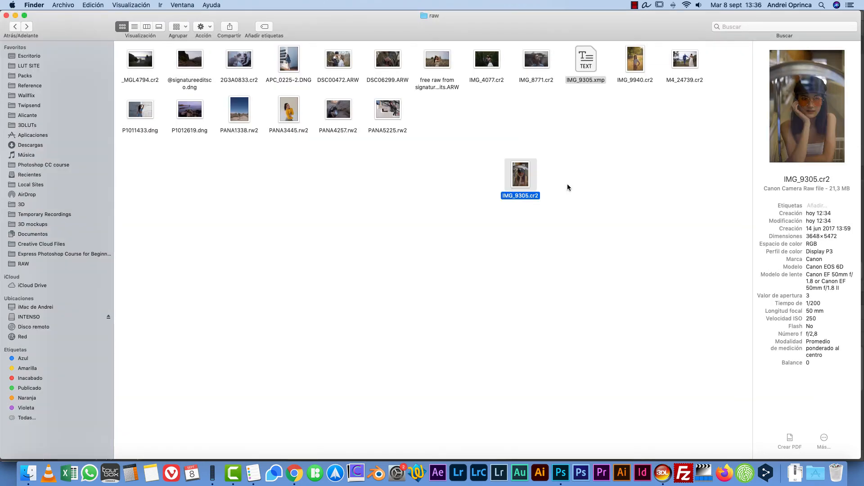
left_click(567, 468)
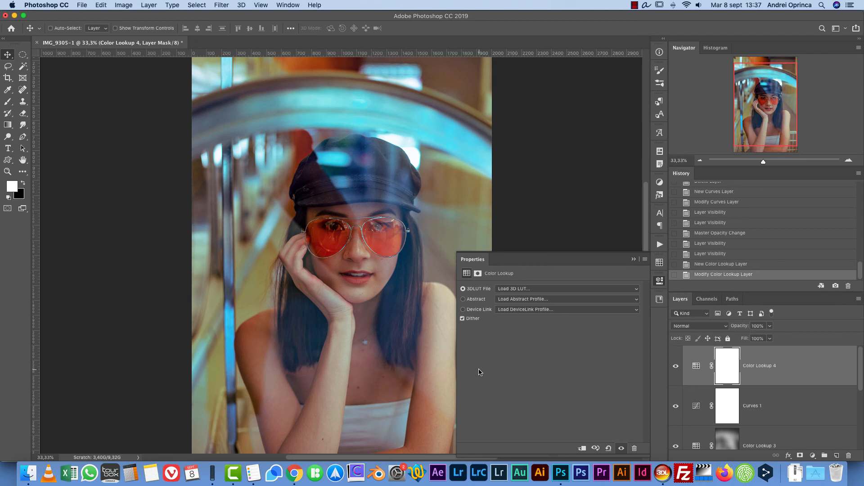
Step: Revert to the history state before Edit Contents, and compare the image with only the IMG_9305 layer shown against all layers
left_click(708, 264)
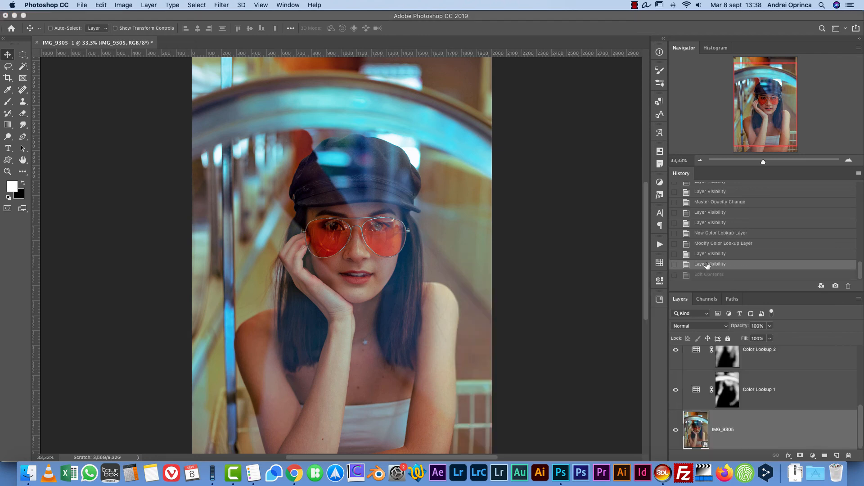
left_click(676, 431, "alt")
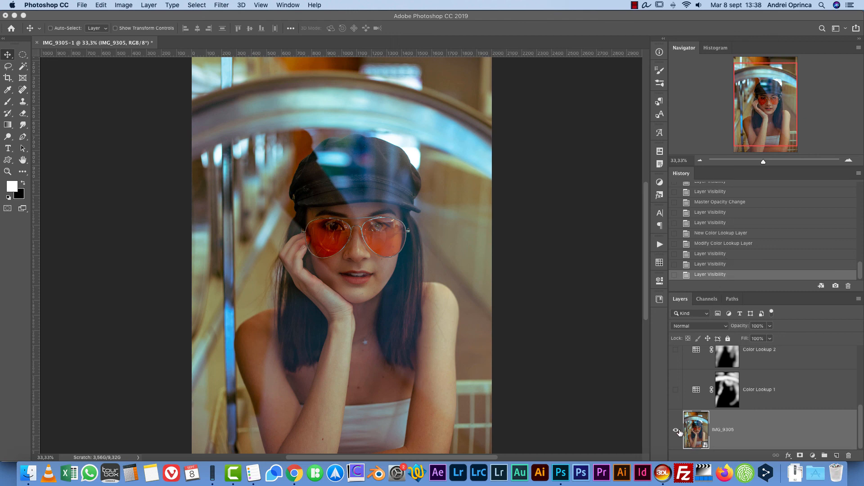
left_click(677, 432, "alt")
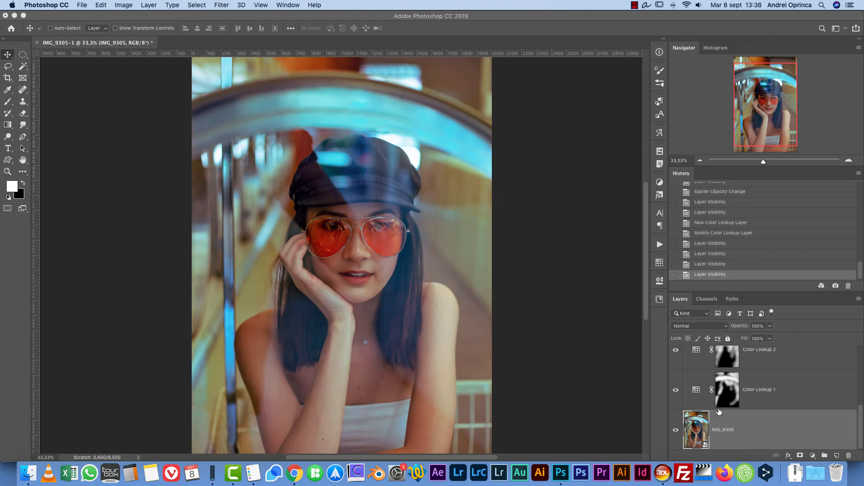
Step: Select the Color Lookup 2 adjustment layer
scroll(785, 378, "up", 3)
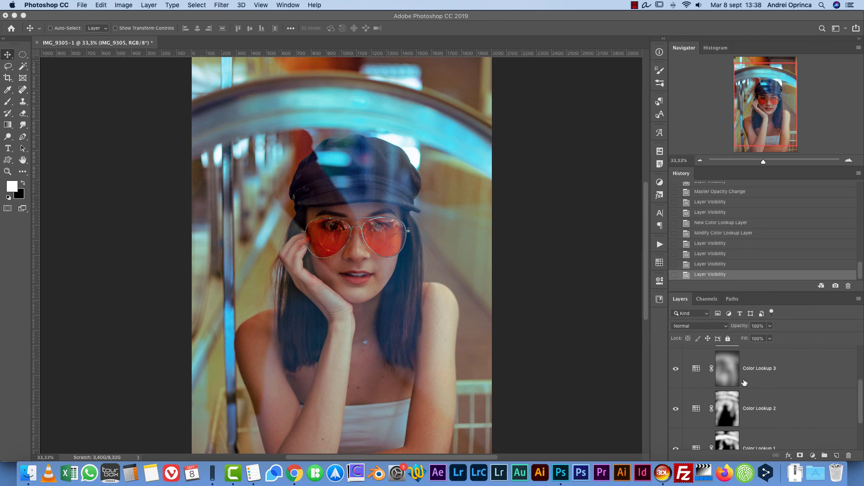
left_click(752, 399)
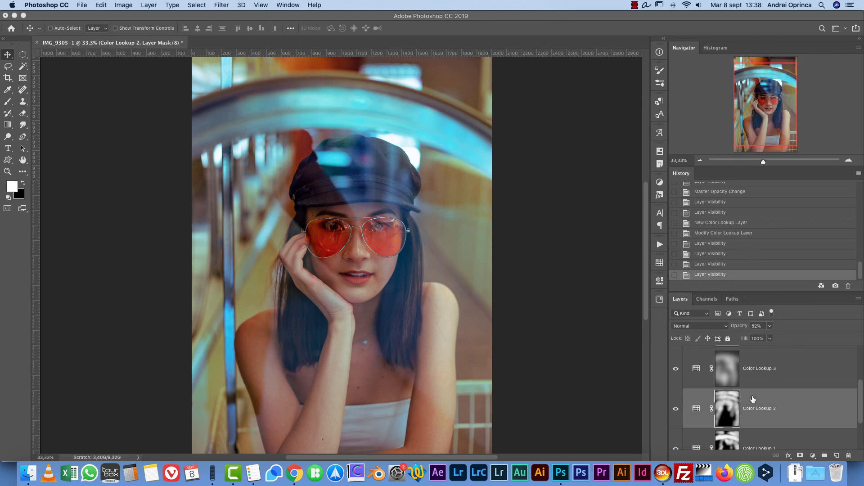